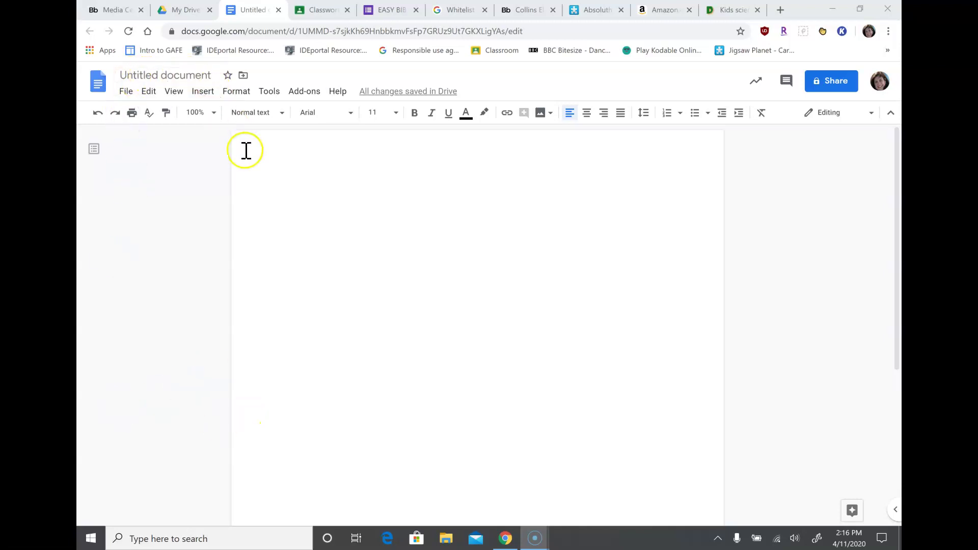
Retitle the untitled document 'Moon research project', correcting the mistyped letters
{"action": "left_click", "coordinate": [202, 74]}
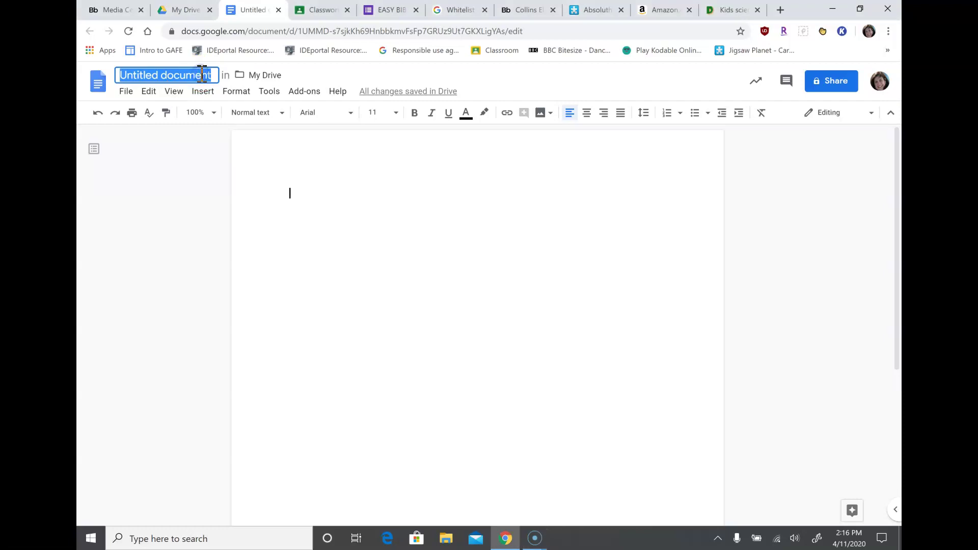
{"action": "type", "text": "Moon "}
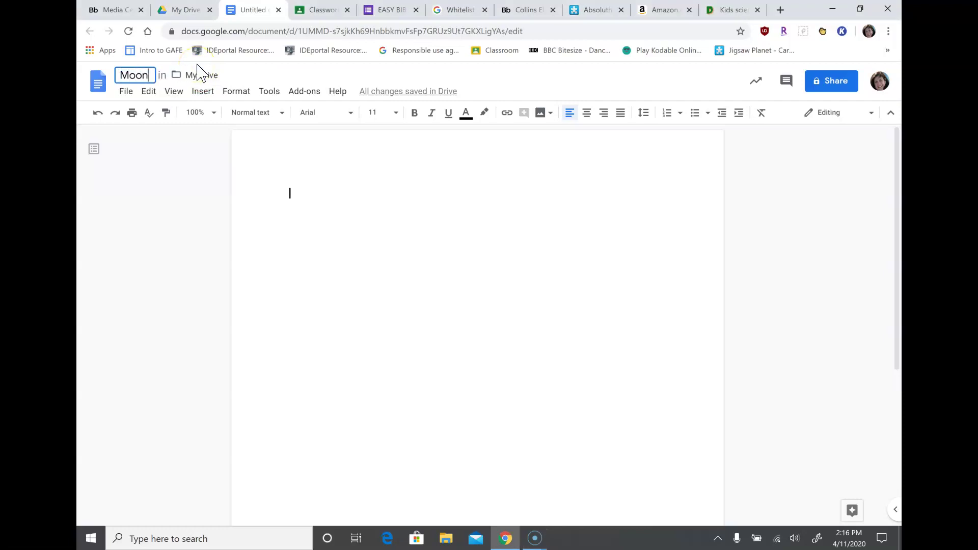
{"action": "type", "text": "Reed"}
{"action": "key", "text": "BackSpace"}
{"action": "key", "text": "BackSpace"}
{"action": "key", "text": "BackSpace"}
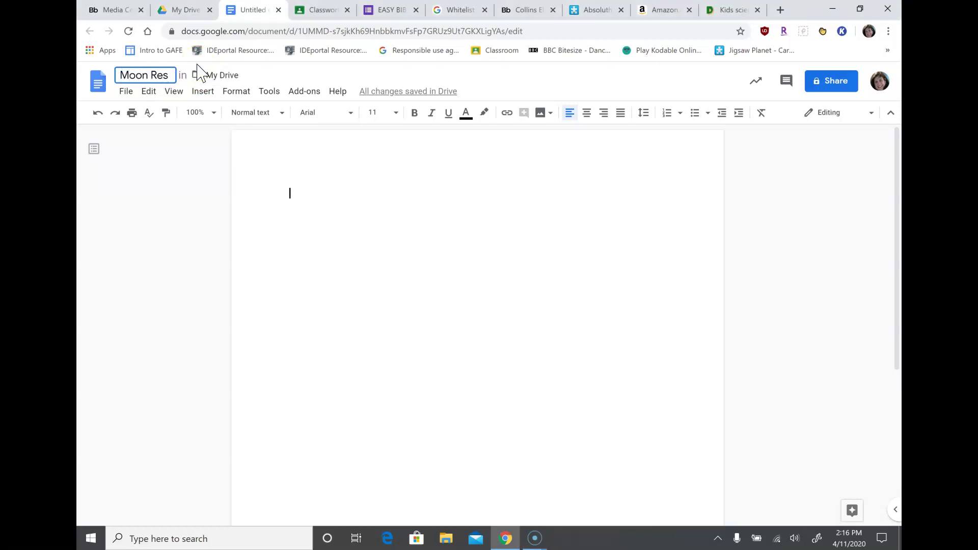
{"action": "key", "text": "BackSpace"}
{"action": "type", "text": "research "}
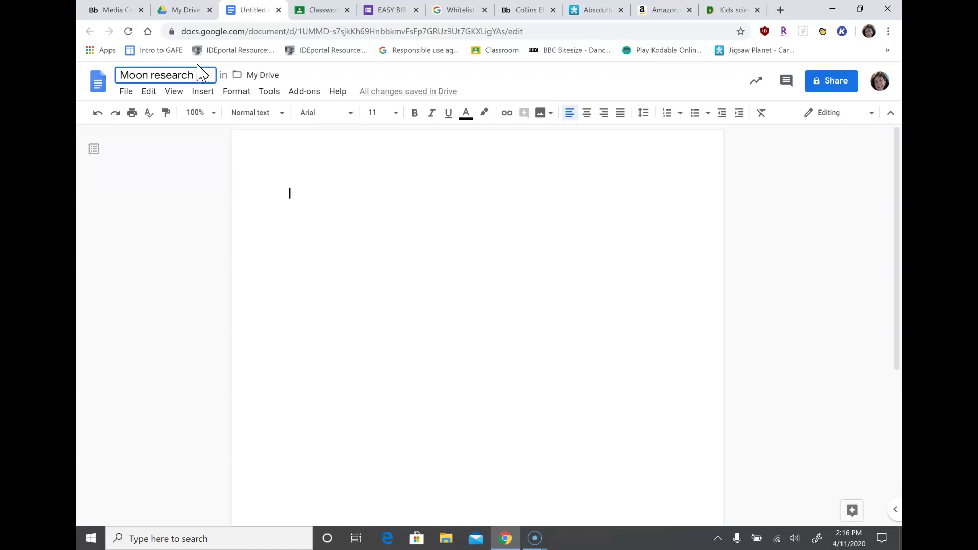
{"action": "type", "text": "project"}
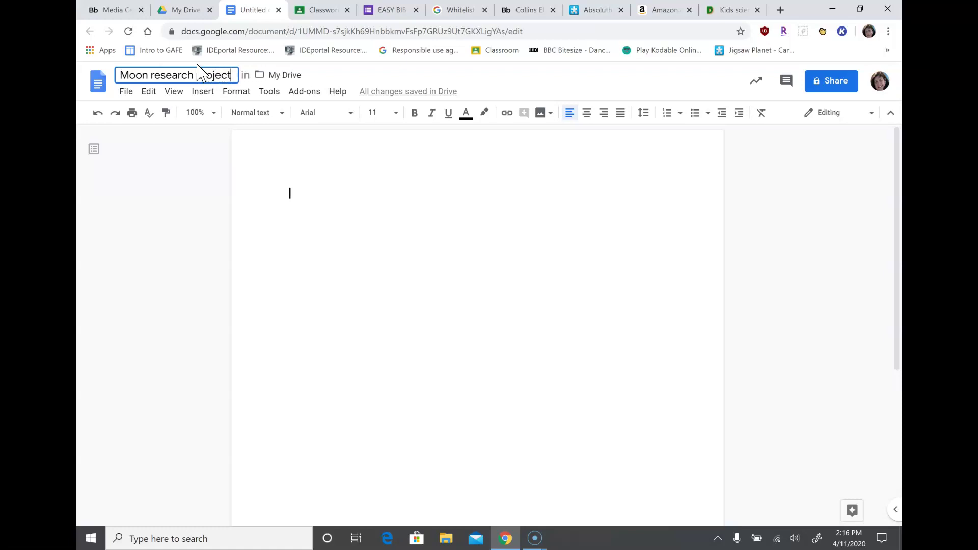
Launch Manage Bibliography from EasyBib Bibliography Creator in the Add-ons menu
{"action": "left_click", "coordinate": [304, 93]}
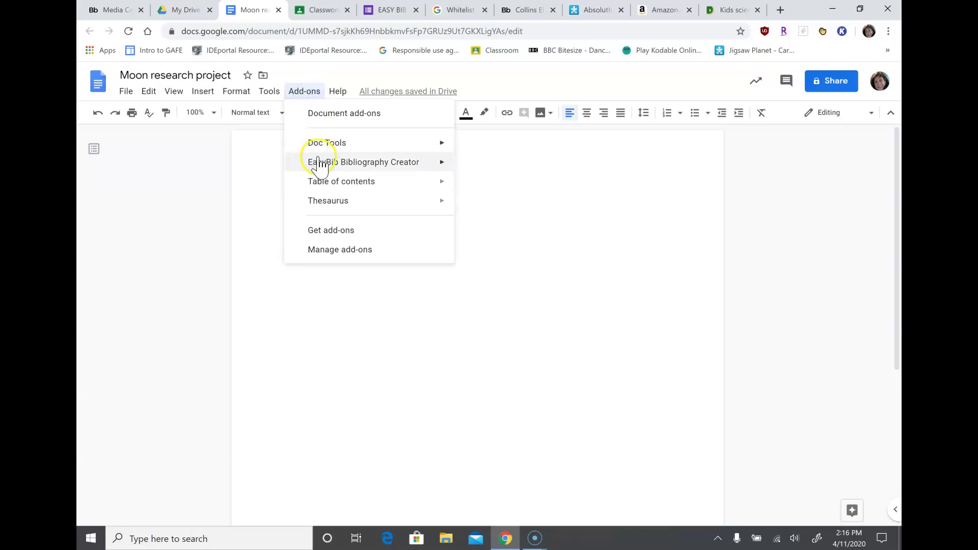
{"action": "mouse_move", "coordinate": [320, 172]}
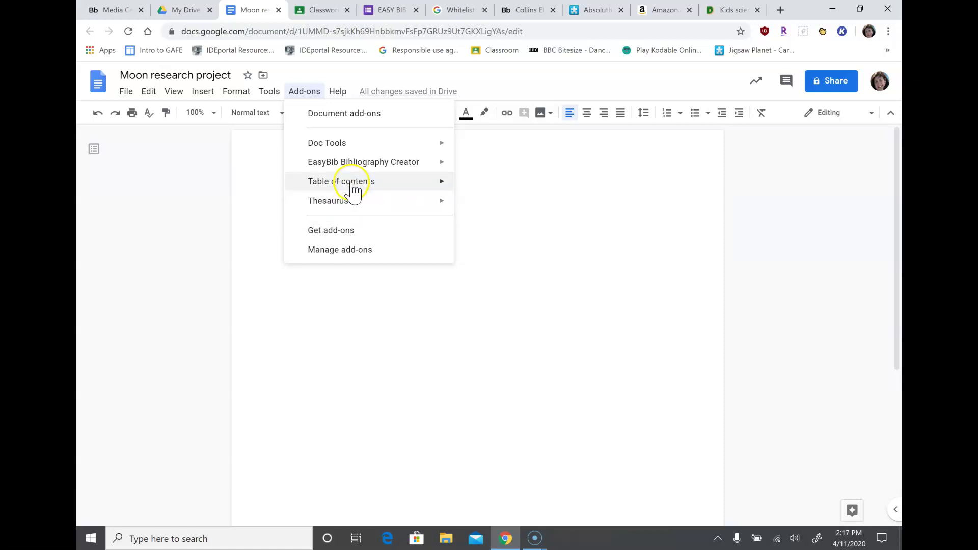
{"action": "mouse_move", "coordinate": [350, 184]}
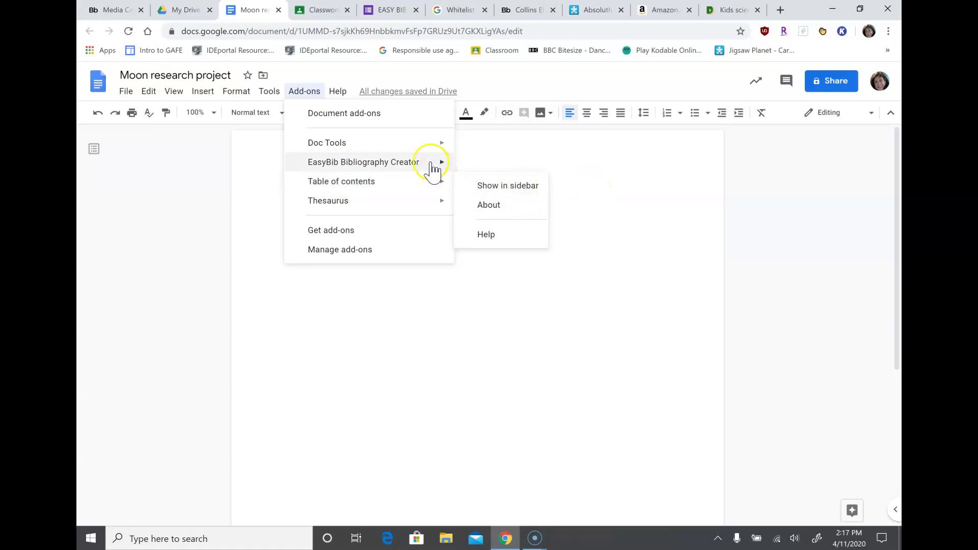
{"action": "mouse_move", "coordinate": [425, 170]}
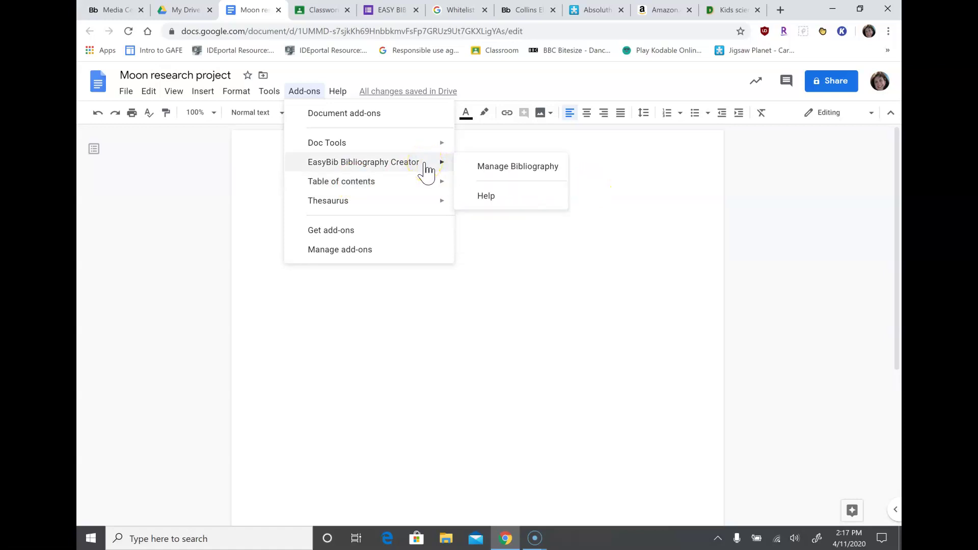
{"action": "left_click", "coordinate": [503, 166]}
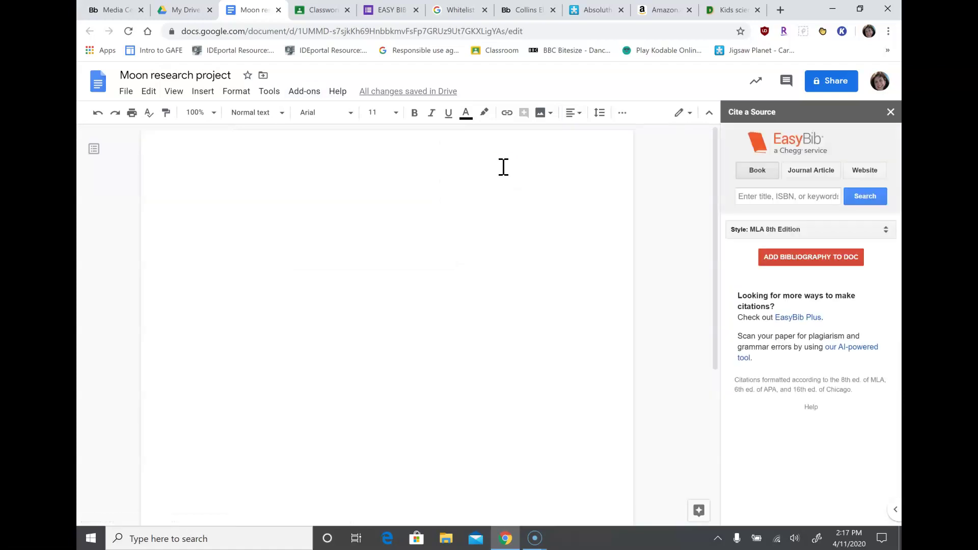
Choose Website as the source type in the EasyBib Cite a Source panel
{"action": "left_click", "coordinate": [864, 172]}
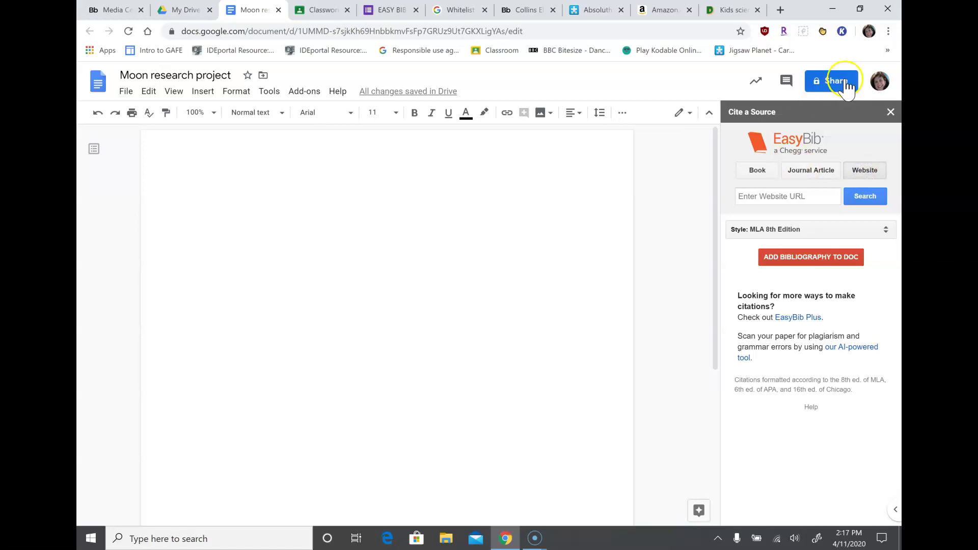
Copy the Ducksters Phases of the Moon page URL and return to the Moon research project document
{"action": "left_click", "coordinate": [735, 10]}
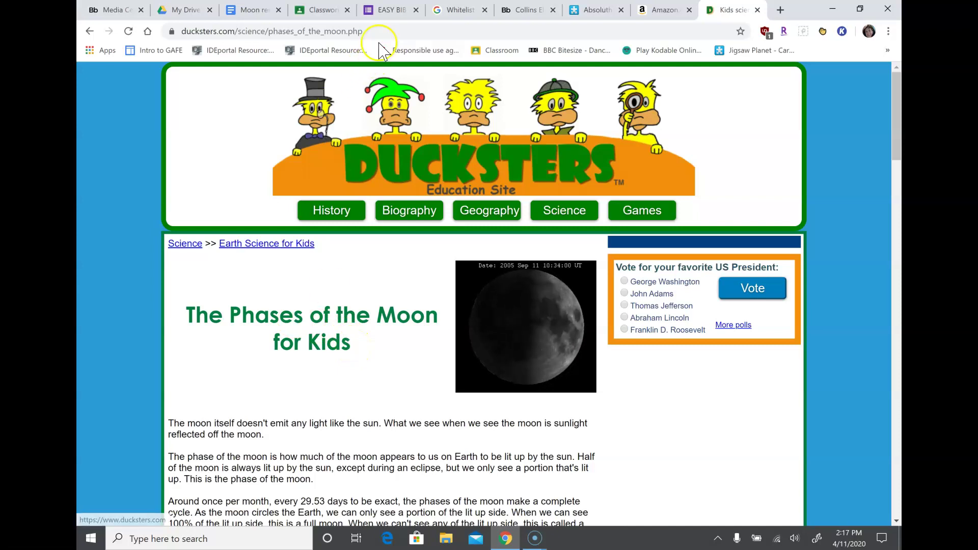
{"action": "left_click", "coordinate": [368, 32]}
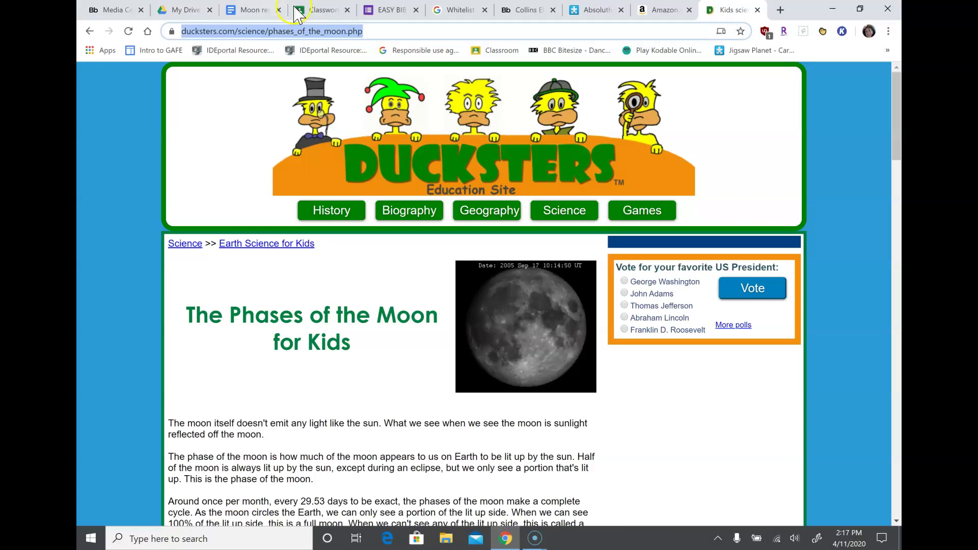
{"action": "left_click", "coordinate": [249, 11]}
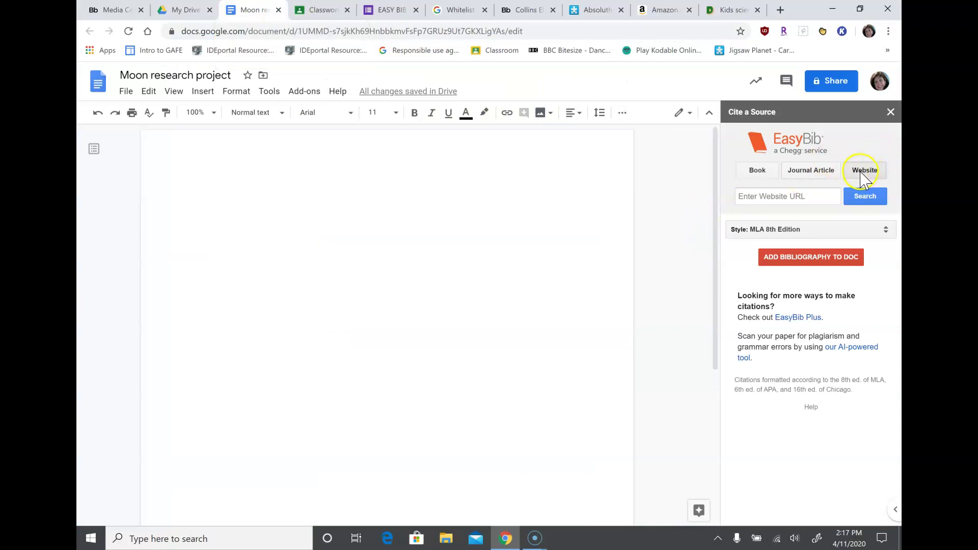
Cite the pasted Ducksters URL using 'The Phases of the Moon for Kids' result and add the bibliography
{"action": "left_click", "coordinate": [791, 196]}
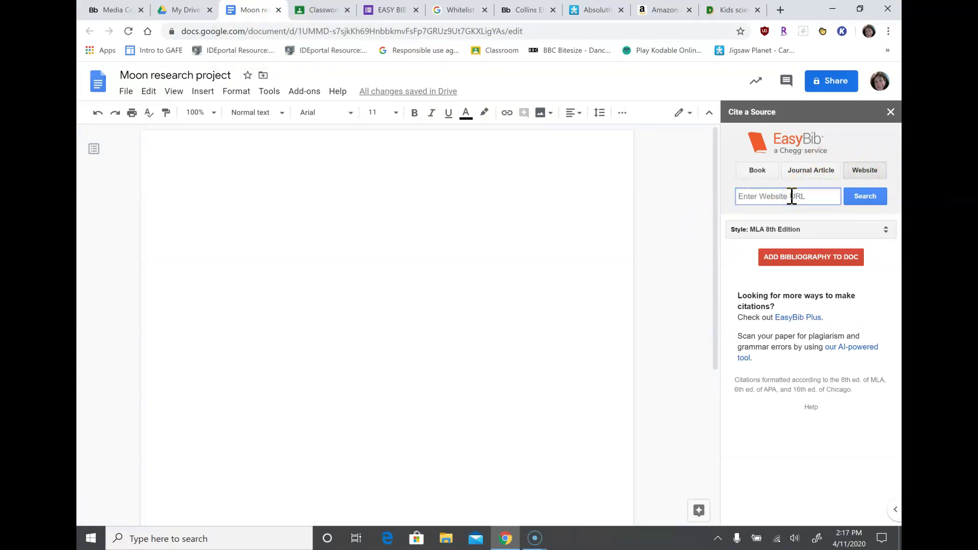
{"action": "key", "text": "ctrl+v"}
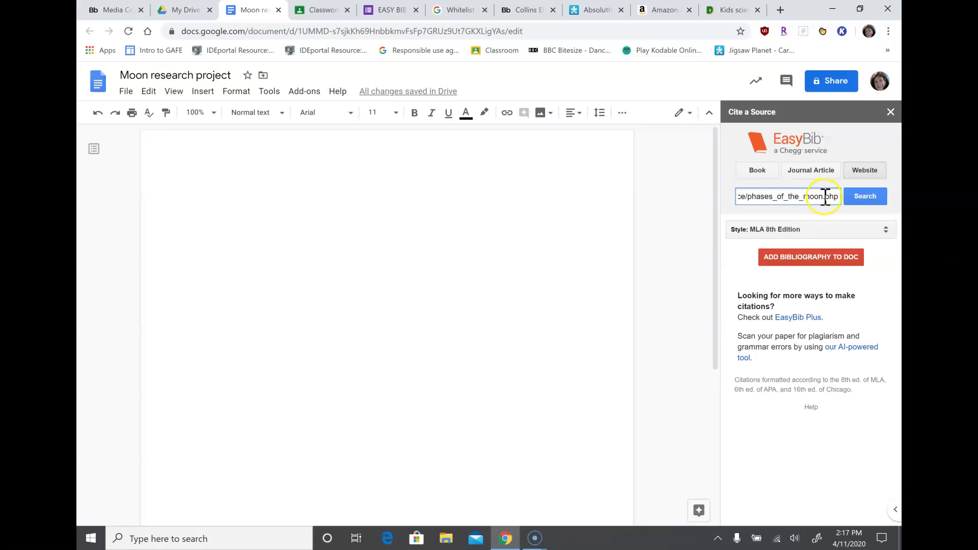
{"action": "left_click", "coordinate": [855, 200]}
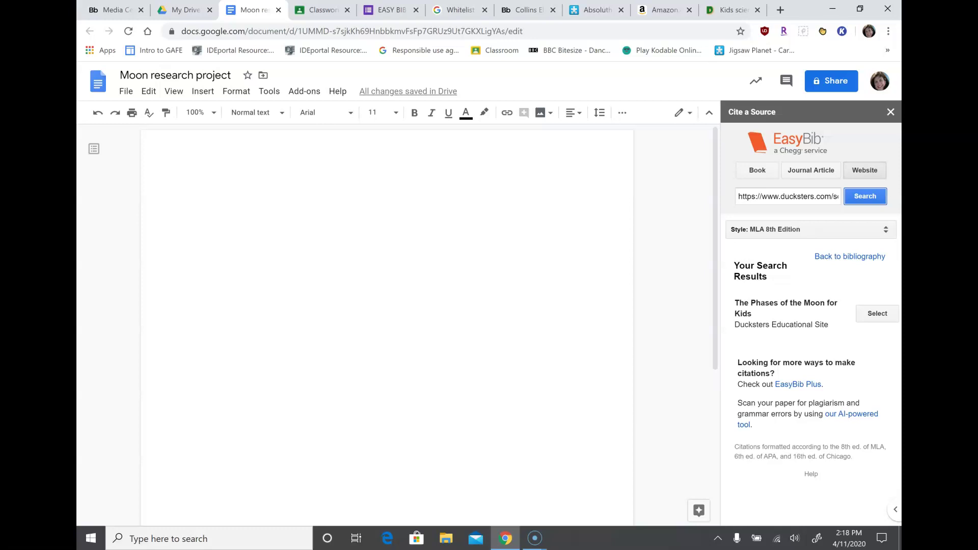
{"action": "left_click", "coordinate": [877, 314]}
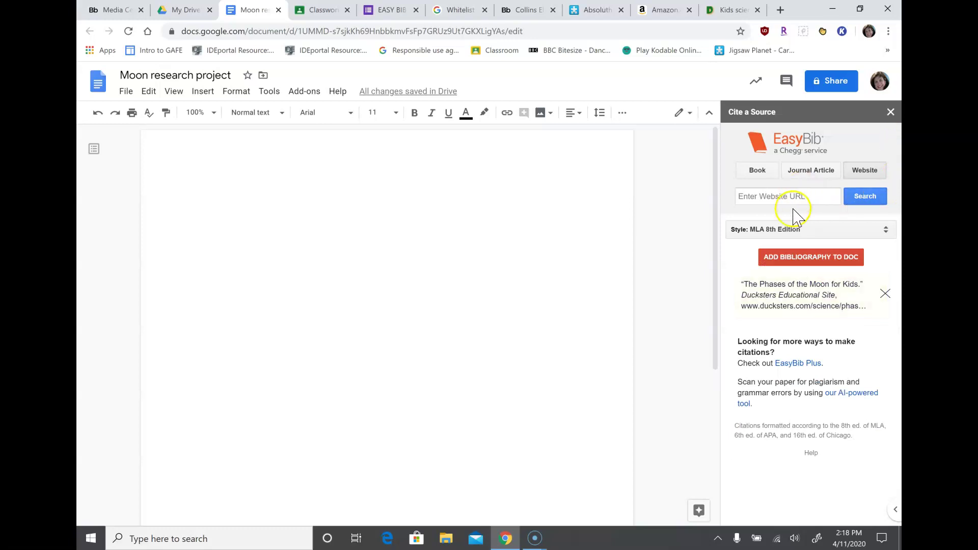
{"action": "left_click", "coordinate": [791, 259]}
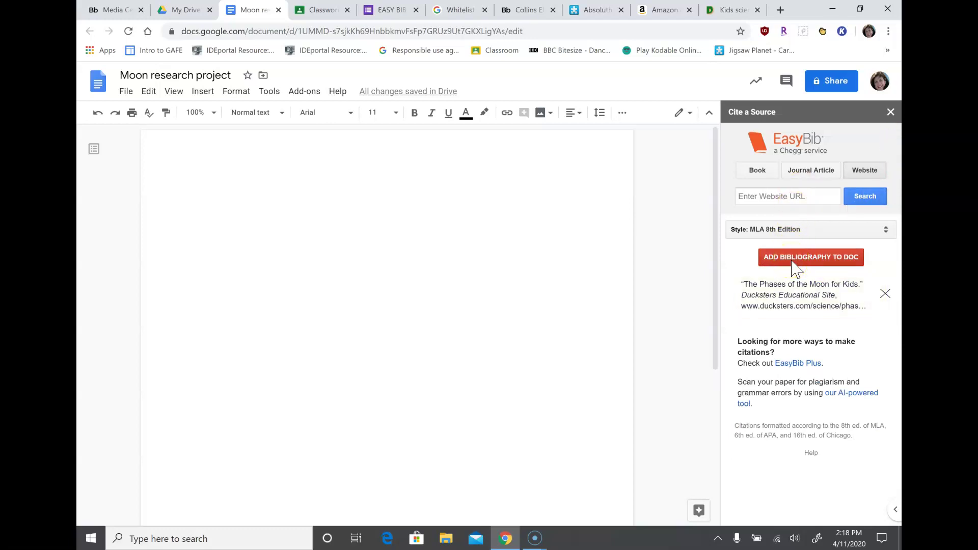
Insert the citation and retitle its 'Works Cited' heading 'Bibliography', accepting the spelling fix
{"action": "left_click", "coordinate": [792, 258]}
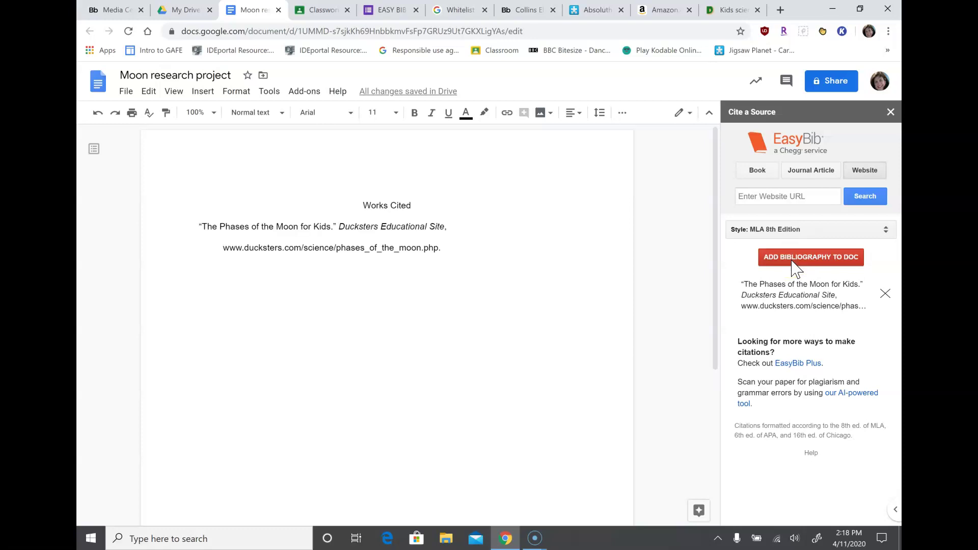
{"action": "left_click", "coordinate": [416, 205]}
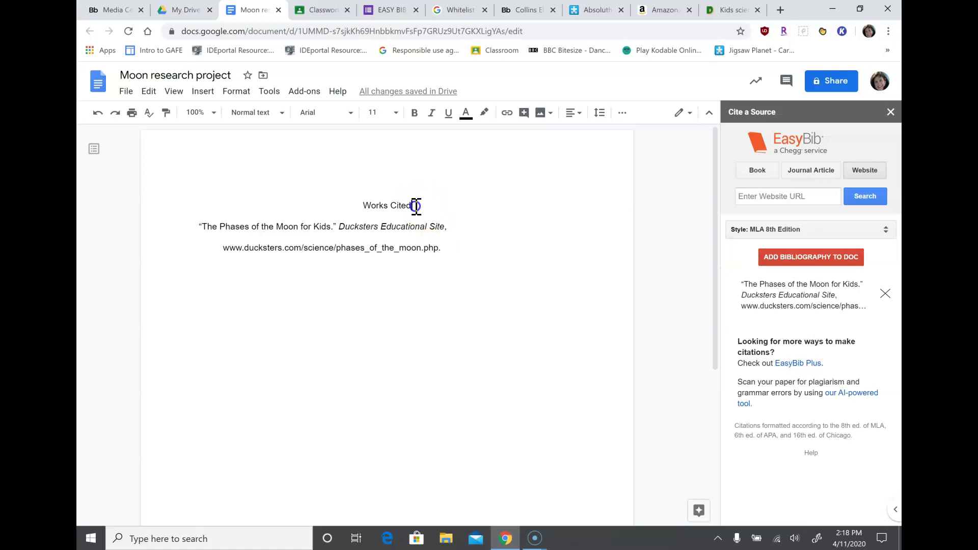
{"action": "left_click_drag", "start_coordinate": [416, 205], "coordinate": [362, 203]}
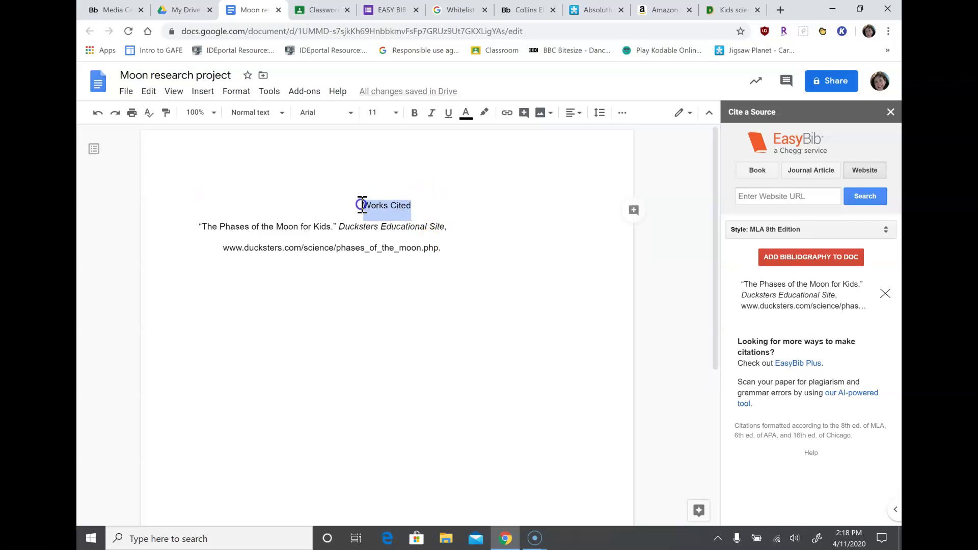
{"action": "key", "text": "BackSpace"}
{"action": "type", "text": "Bi"}
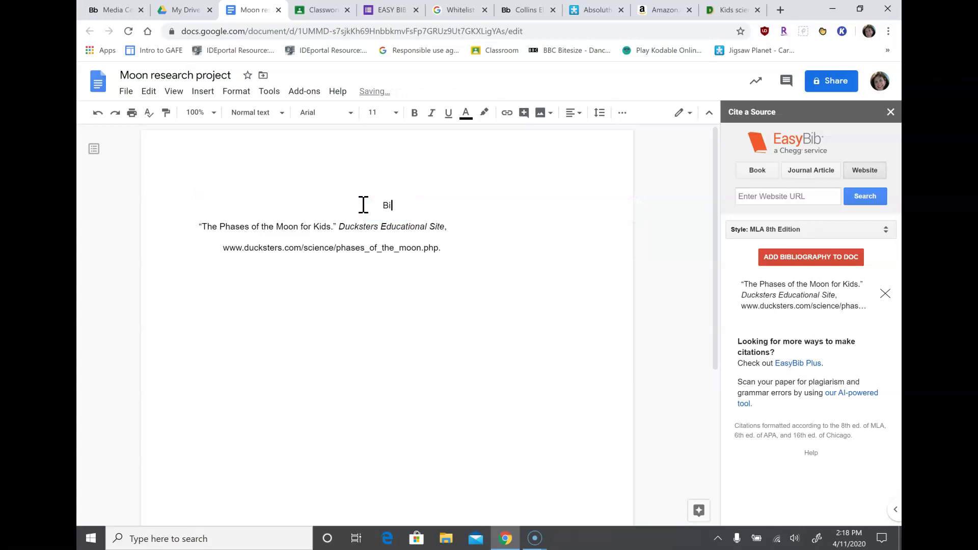
{"action": "type", "text": "bligraphy"}
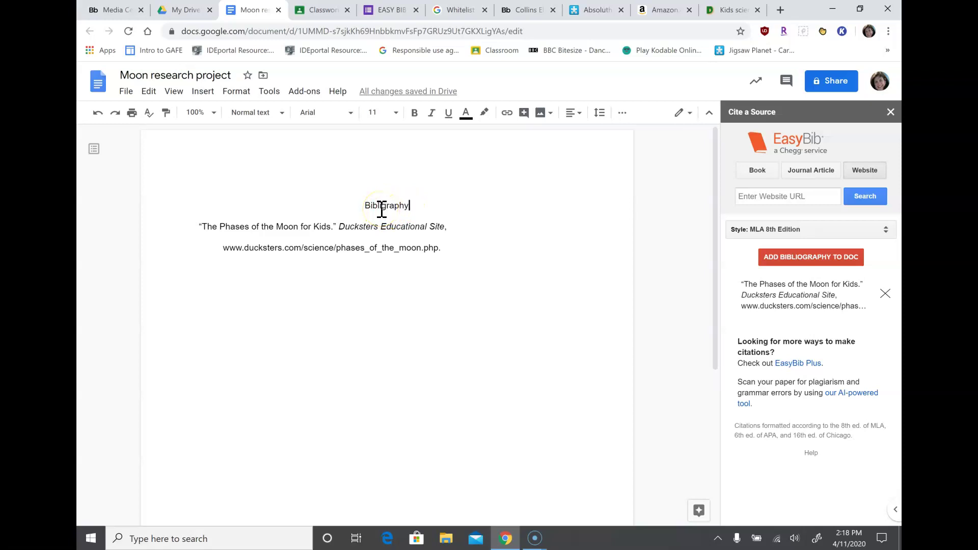
{"action": "left_click", "coordinate": [387, 207]}
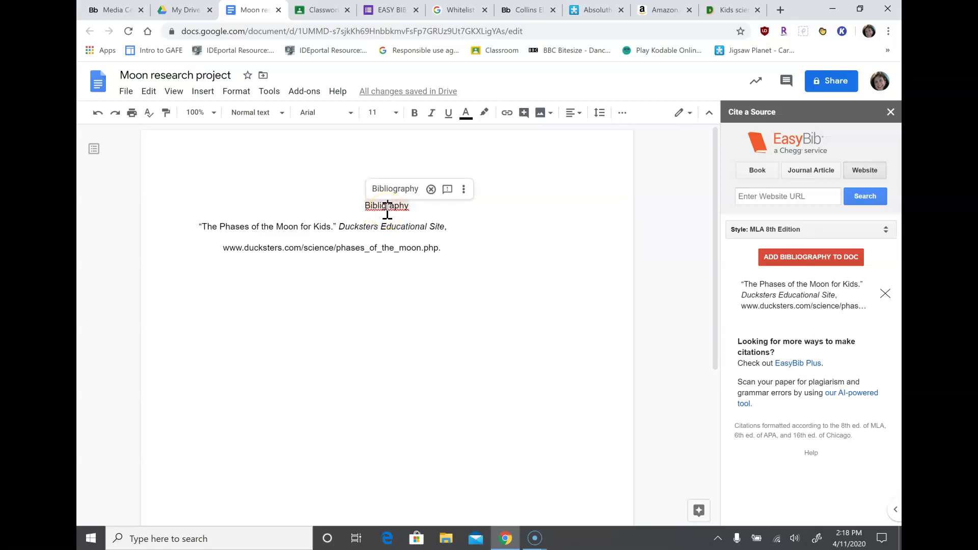
{"action": "left_click", "coordinate": [394, 189]}
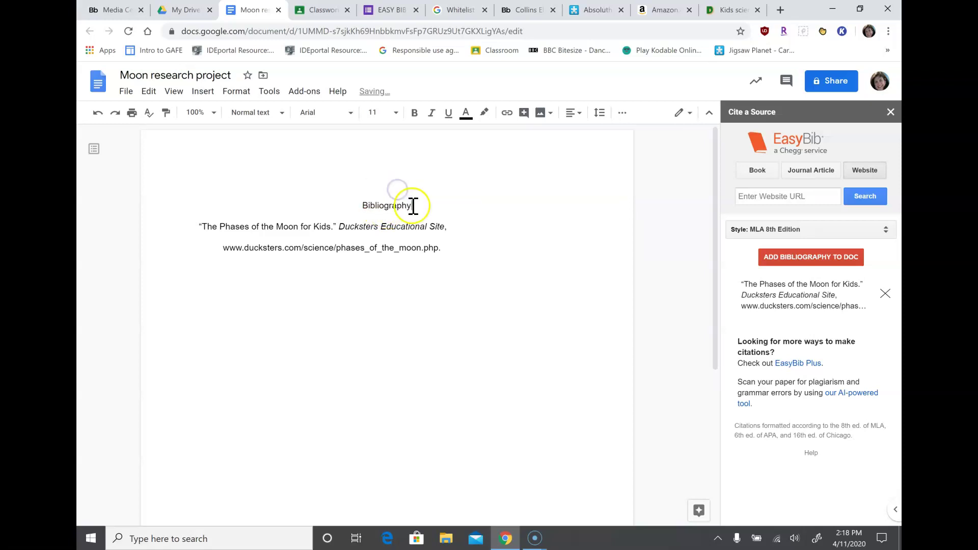
Make the Bibliography heading bold and underlined
{"action": "left_click_drag", "start_coordinate": [412, 206], "coordinate": [334, 207]}
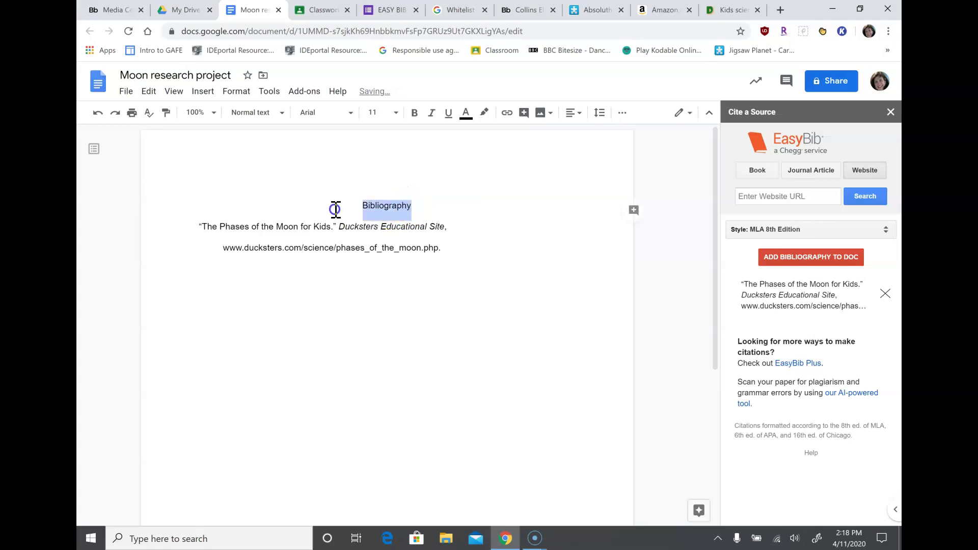
{"action": "left_click", "coordinate": [415, 118]}
{"action": "left_click", "coordinate": [449, 116]}
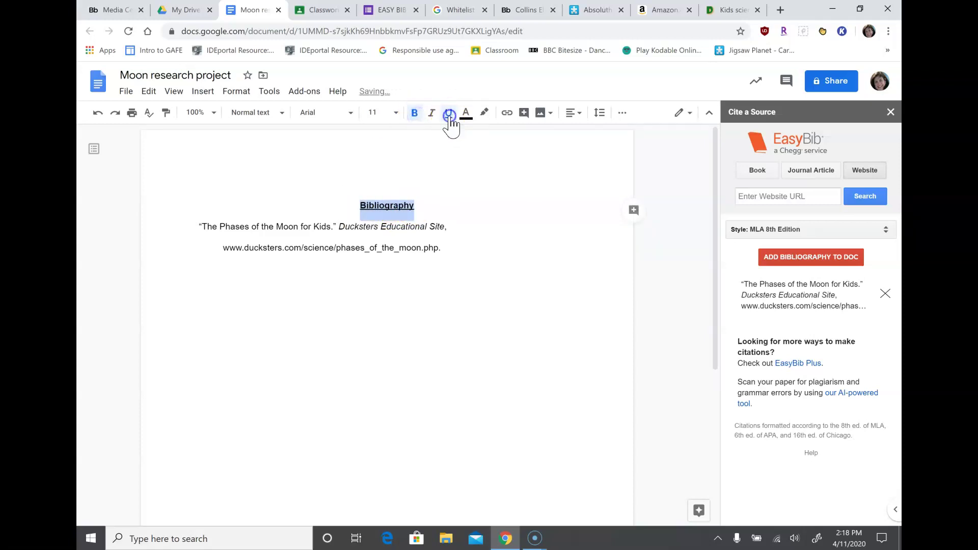
Set the heading and Ducksters citation in Century Gothic
{"action": "left_click_drag", "start_coordinate": [450, 246], "coordinate": [316, 183]}
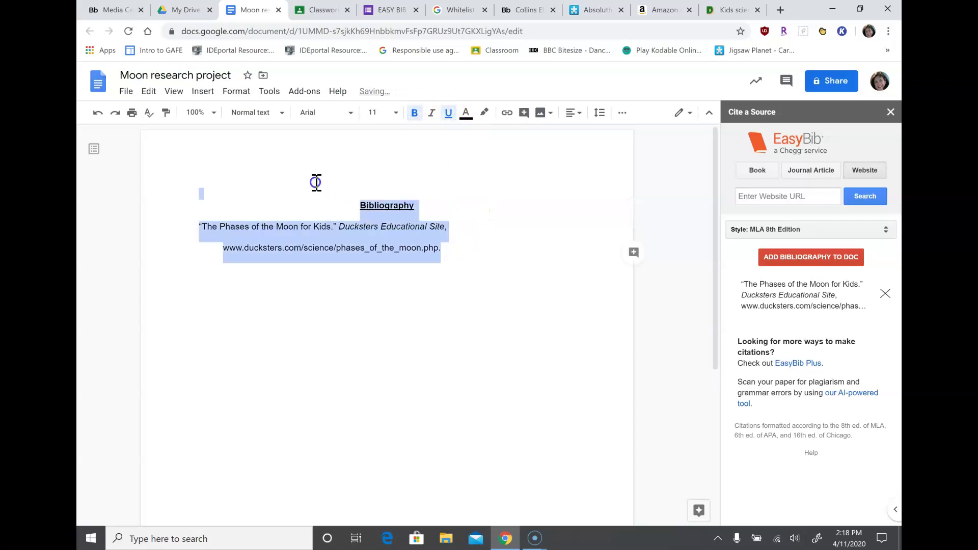
{"action": "left_click", "coordinate": [349, 114]}
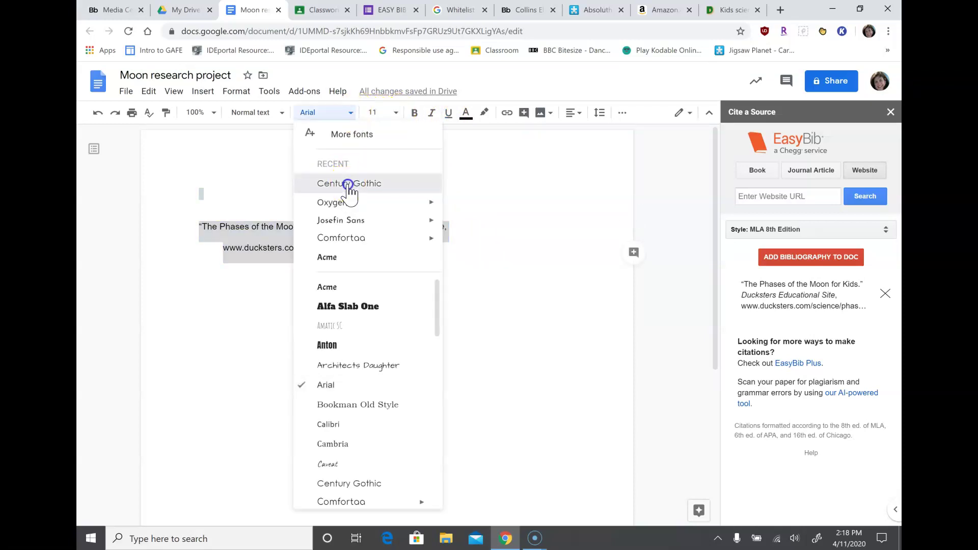
{"action": "left_click", "coordinate": [348, 184]}
{"action": "left_click", "coordinate": [490, 228]}
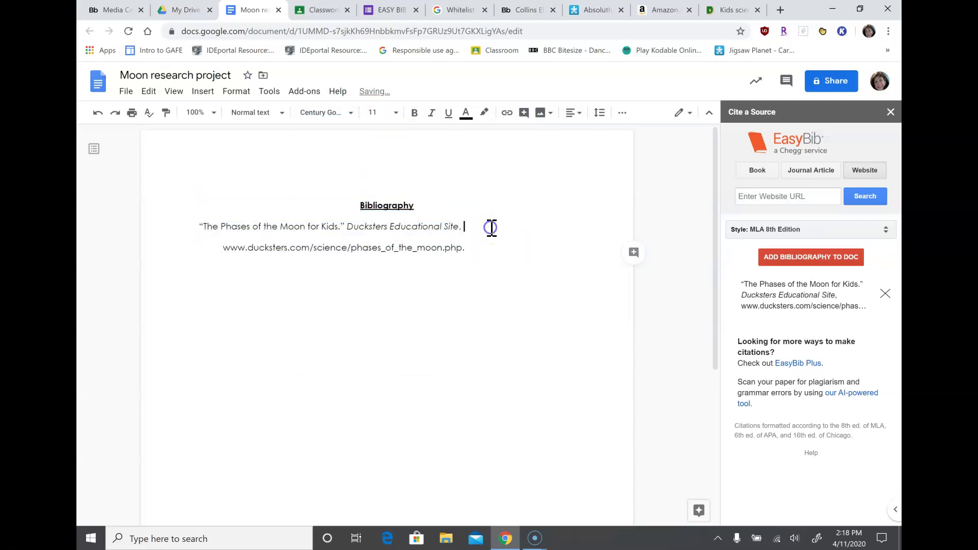
Turn the citation's URL into a link by adding a line break after it
{"action": "left_click_drag", "start_coordinate": [223, 248], "coordinate": [481, 258]}
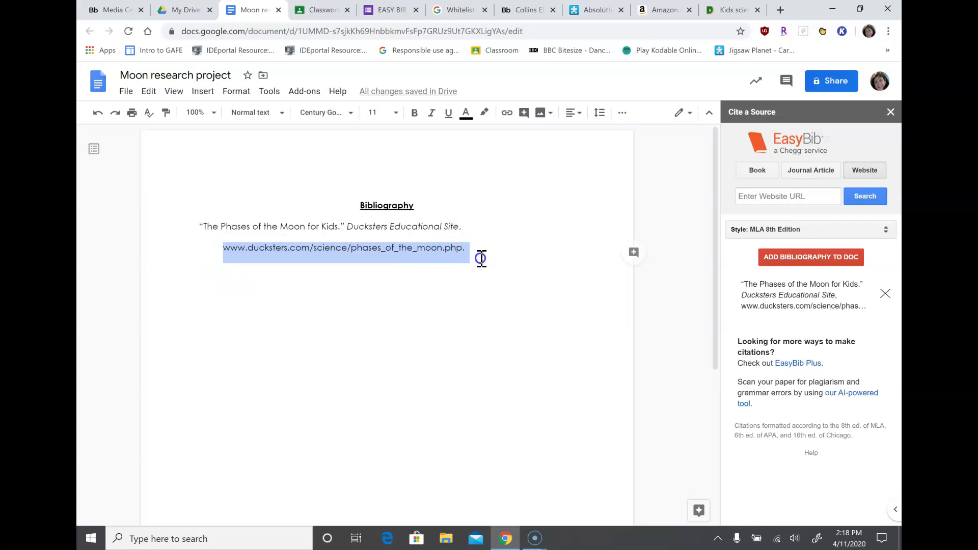
{"action": "left_click", "coordinate": [480, 257]}
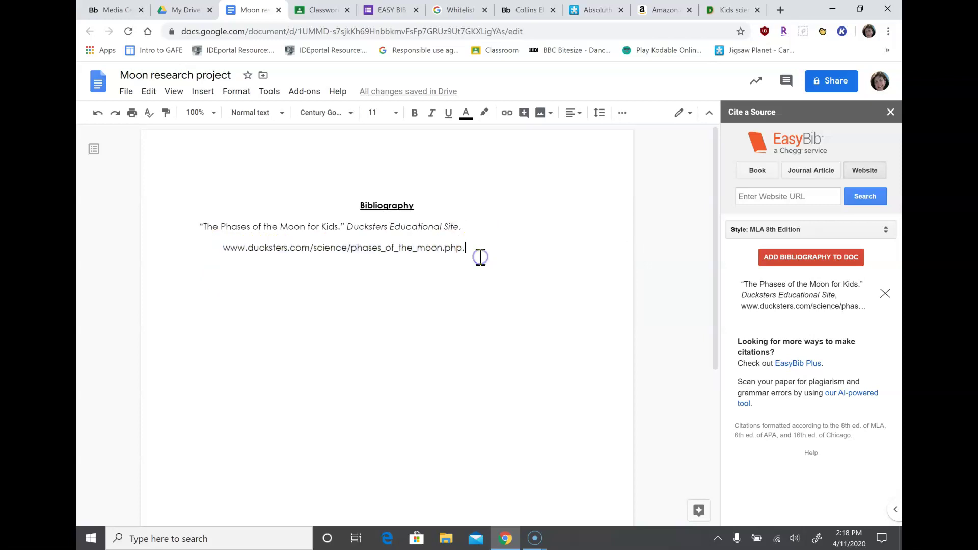
{"action": "key", "text": "Return"}
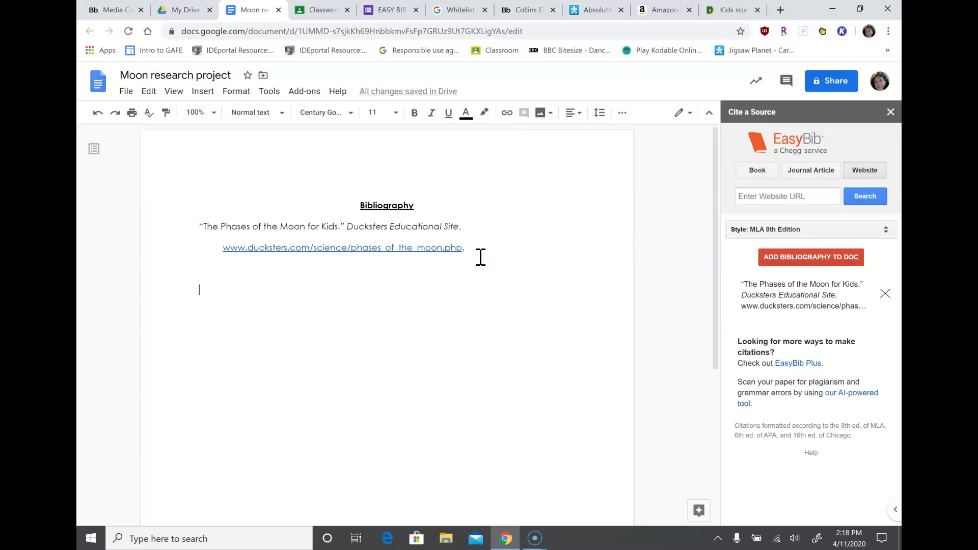
Change the Bibliography heading and Ducksters citation lines to single spacing
{"action": "left_click", "coordinate": [198, 284]}
{"action": "left_click", "coordinate": [342, 267]}
{"action": "left_click_drag", "start_coordinate": [465, 253], "coordinate": [195, 232]}
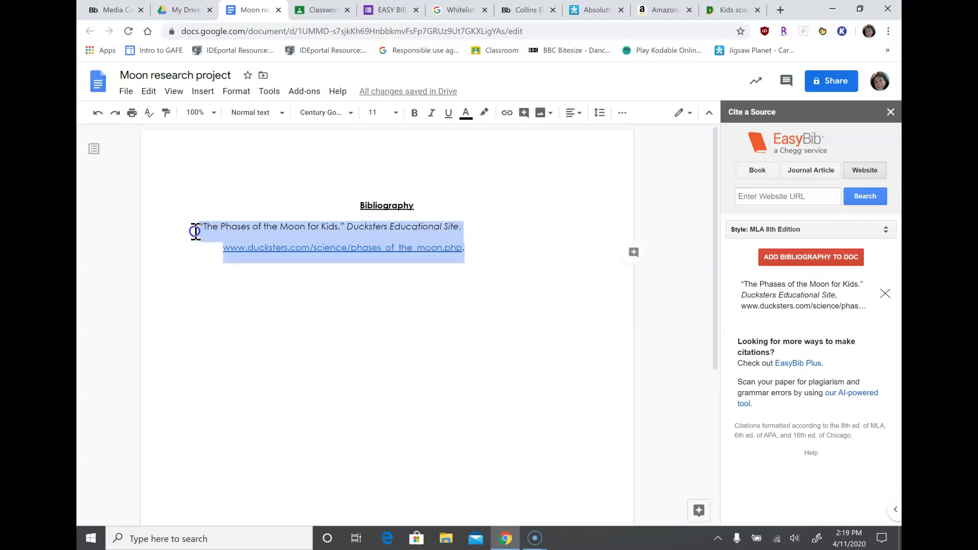
{"action": "left_click", "coordinate": [600, 114]}
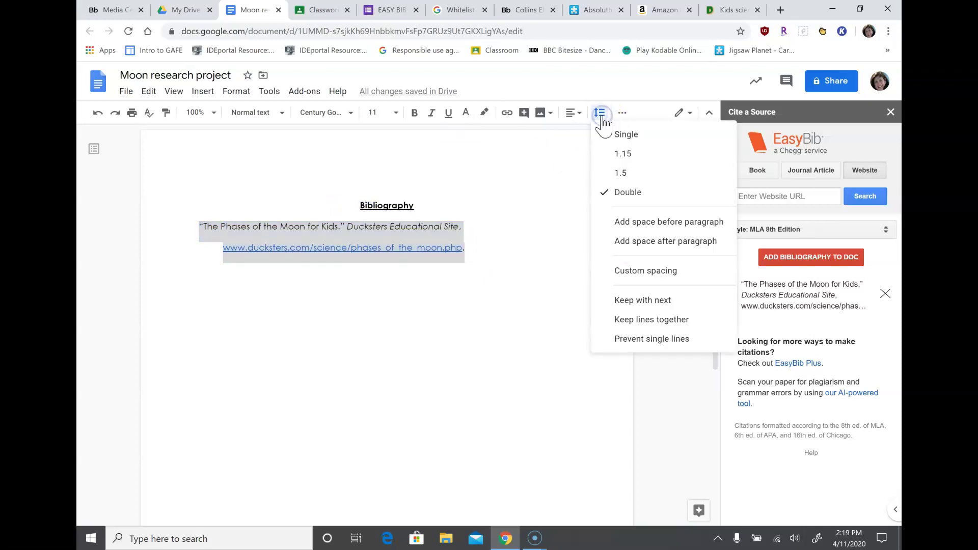
{"action": "left_click", "coordinate": [625, 135]}
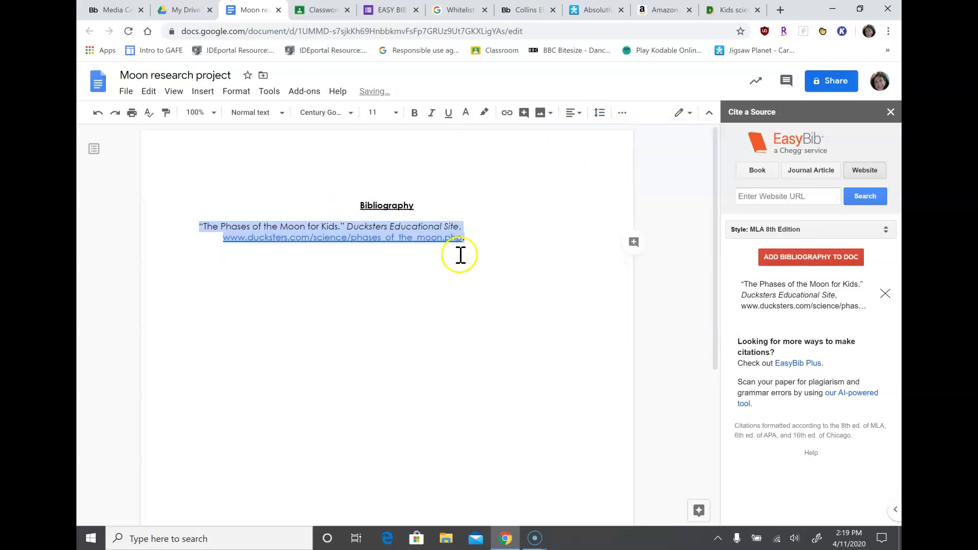
{"action": "left_click", "coordinate": [477, 234]}
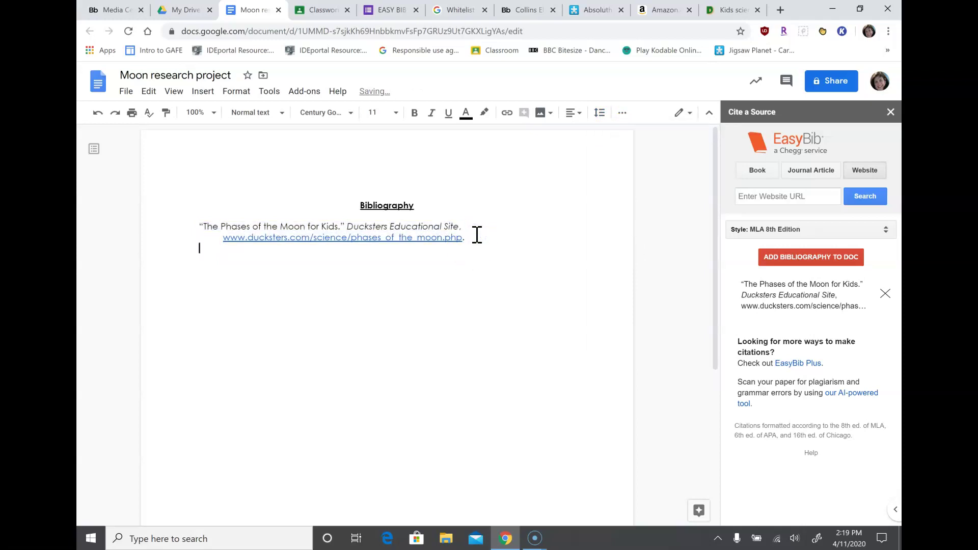